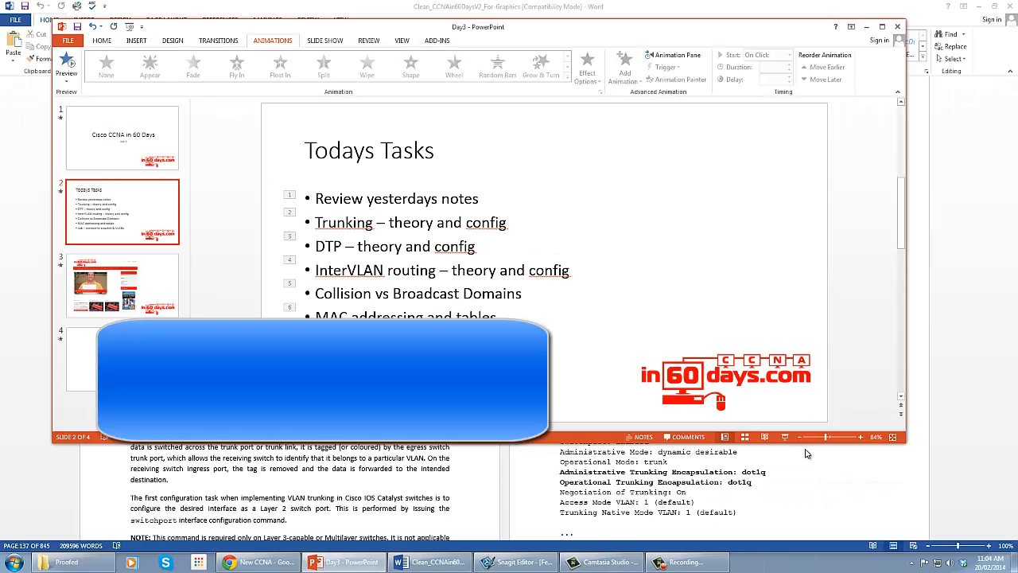
# Switch to the Day 3 study guide and skim the DTP bullets and syllabus requirements checklist.
pyautogui.click(429, 561)
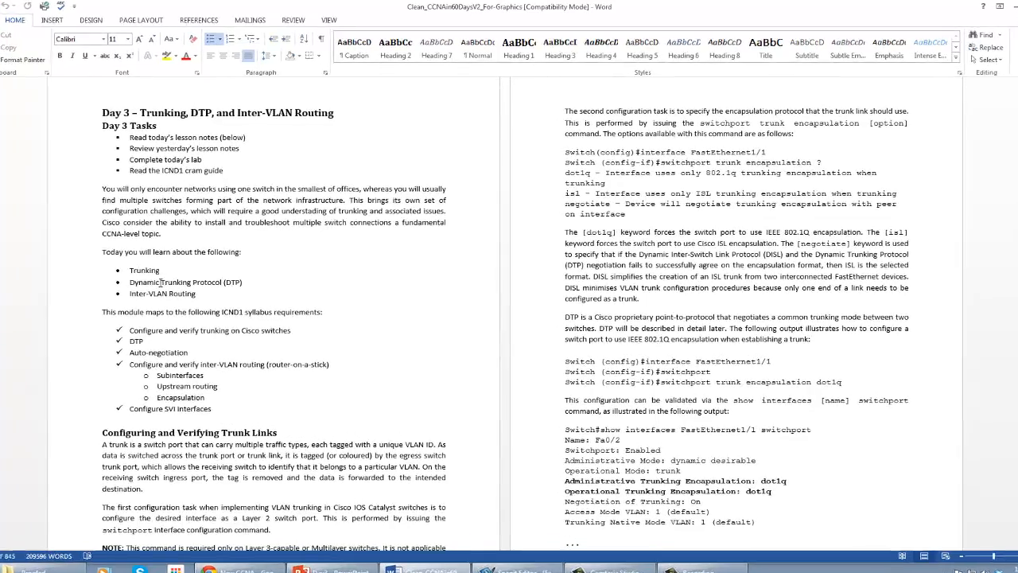
pyautogui.moveTo(152, 260); pyautogui.dragTo(101, 245)
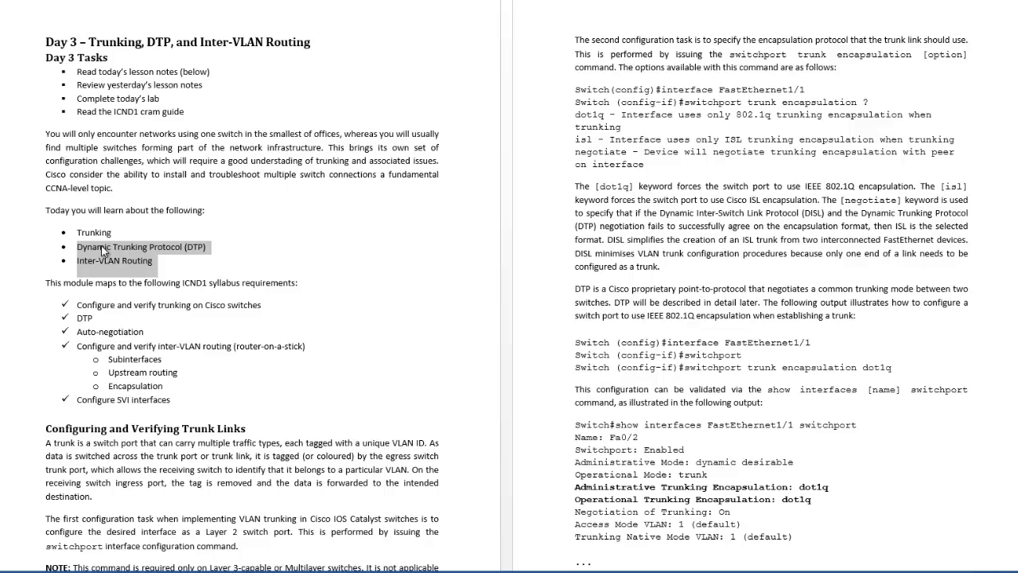
pyautogui.click(242, 248)
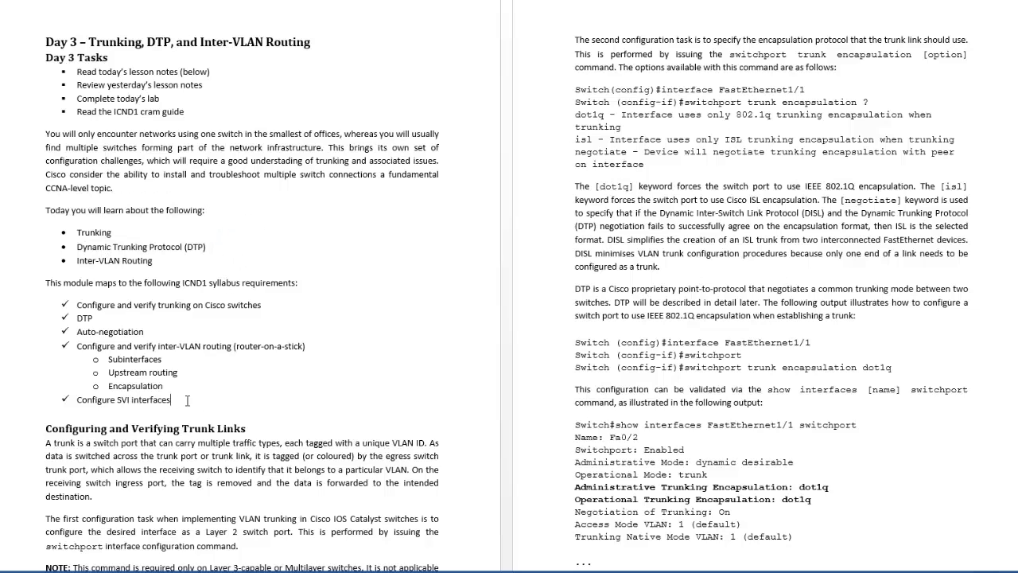
pyautogui.moveTo(176, 399); pyautogui.dragTo(77, 305)
pyautogui.click(242, 387)
pyautogui.scroll(-4, 242, 387)
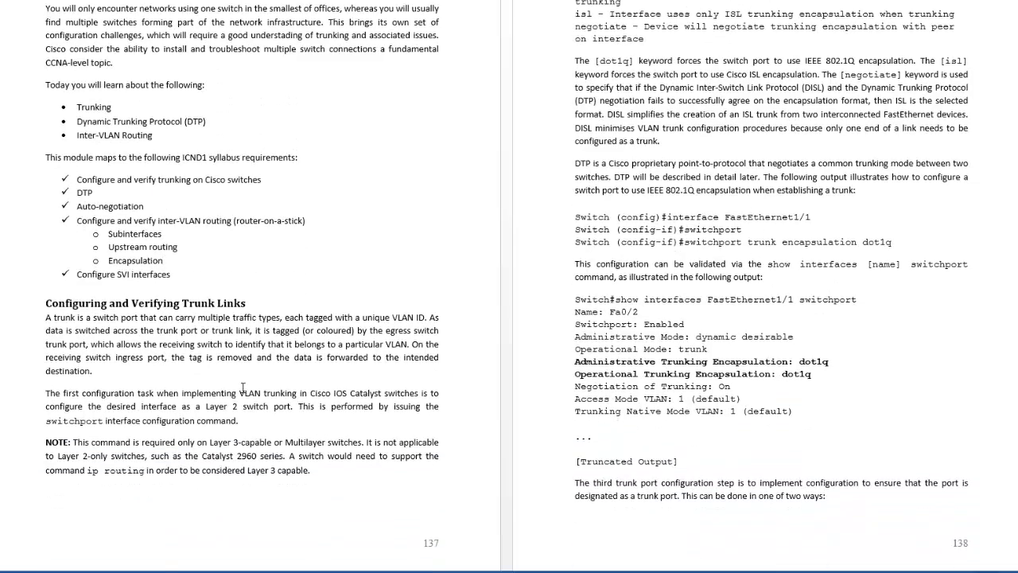
pyautogui.scroll(3, 242, 387)
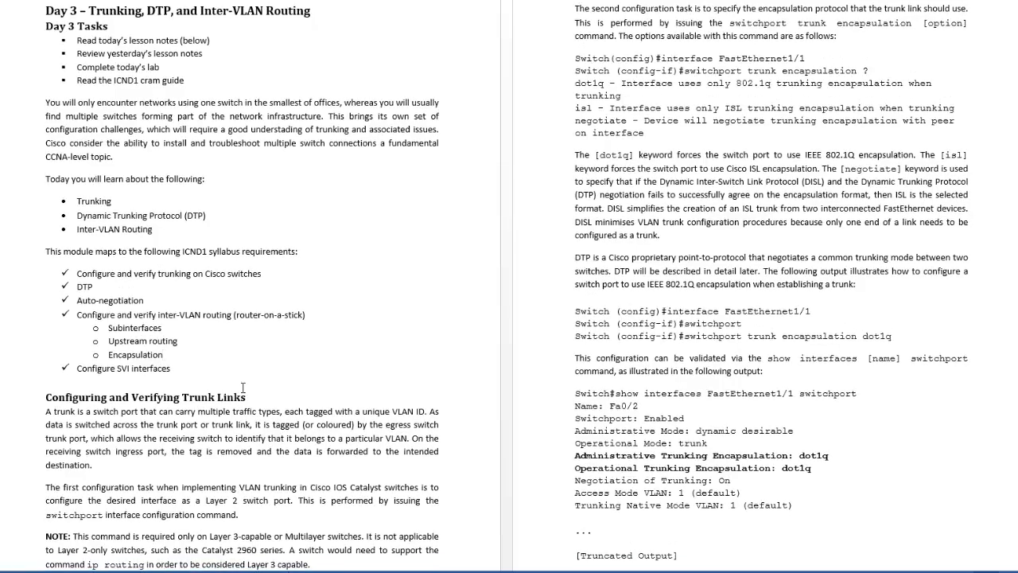
pyautogui.scroll(-4, 242, 388)
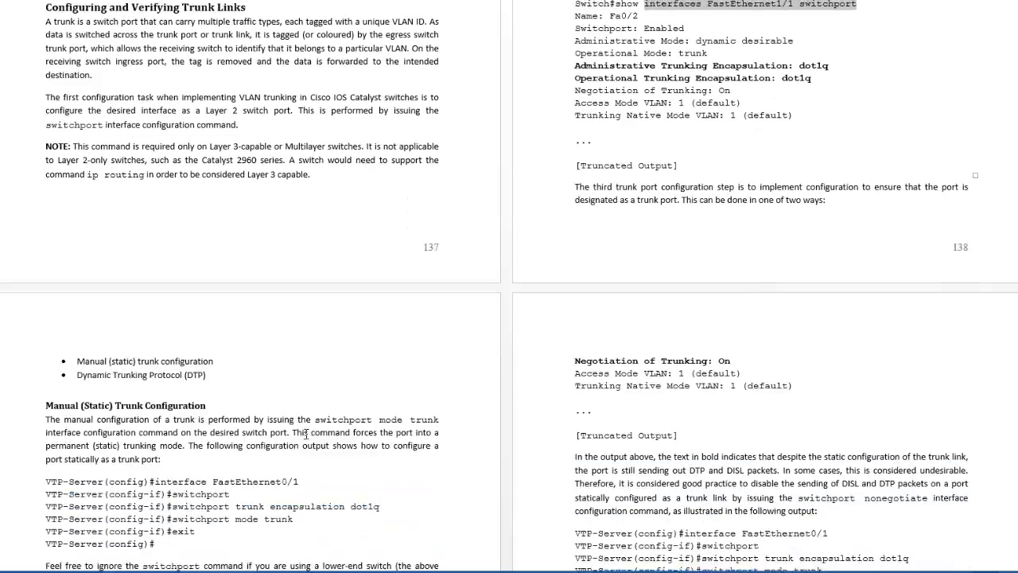
pyautogui.scroll(-4, 306, 436)
pyautogui.scroll(-3, 306, 435)
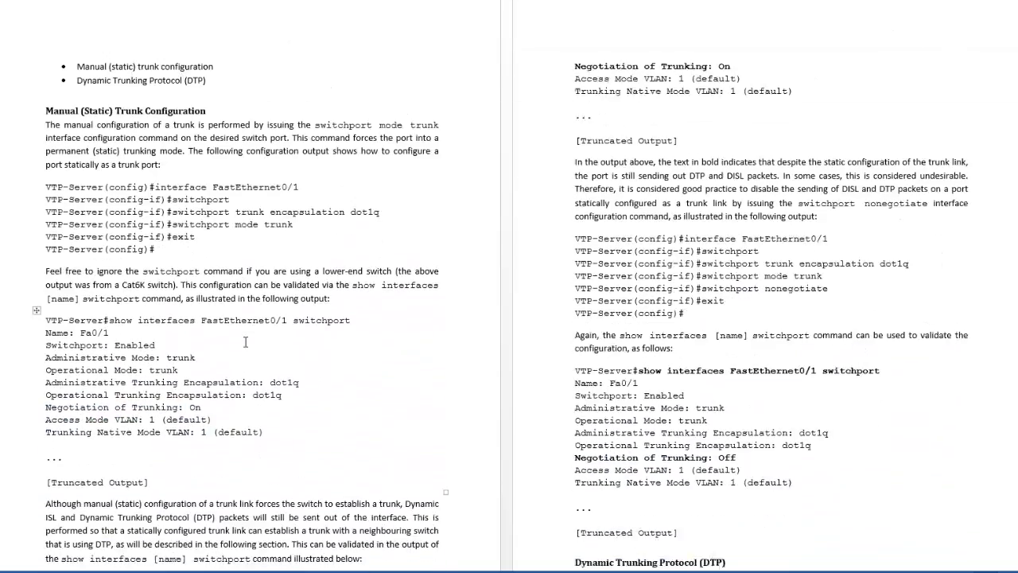
pyautogui.scroll(-5, 159, 206)
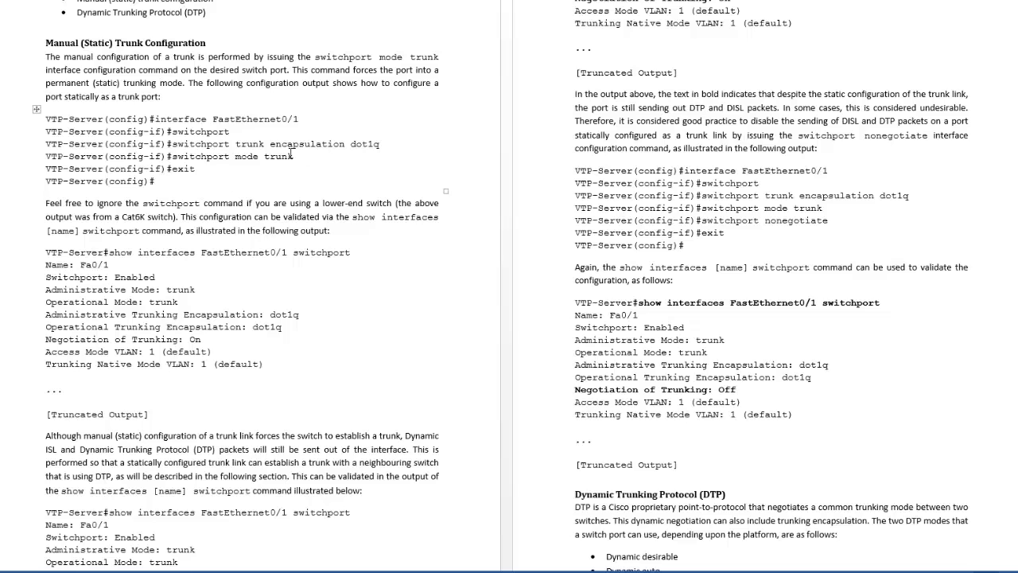
# Review the trunk encapsulation dot1q line in the configuration output on the way to Figure 3.1.
pyautogui.moveTo(379, 144); pyautogui.dragTo(235, 144)
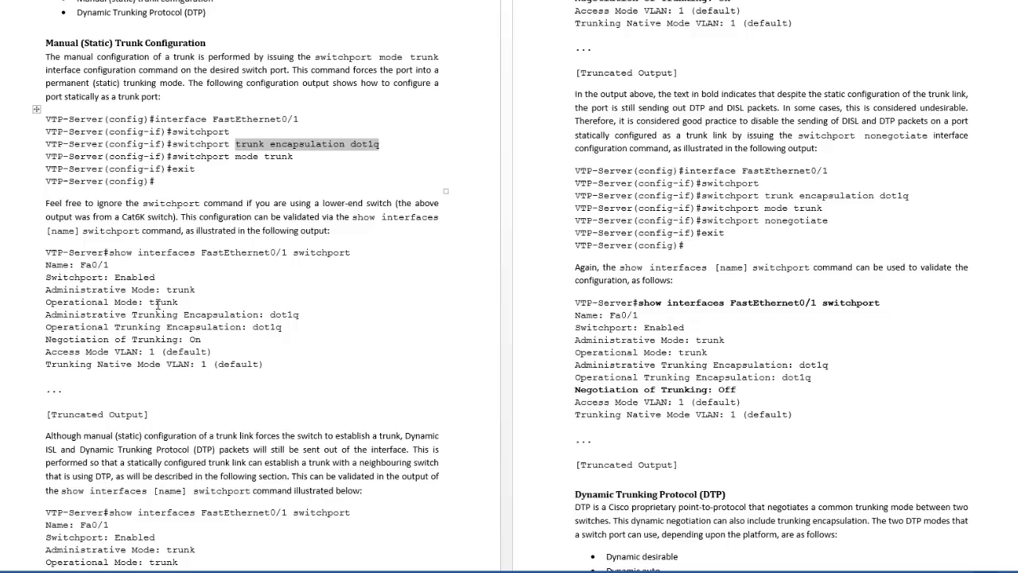
pyautogui.click(196, 231)
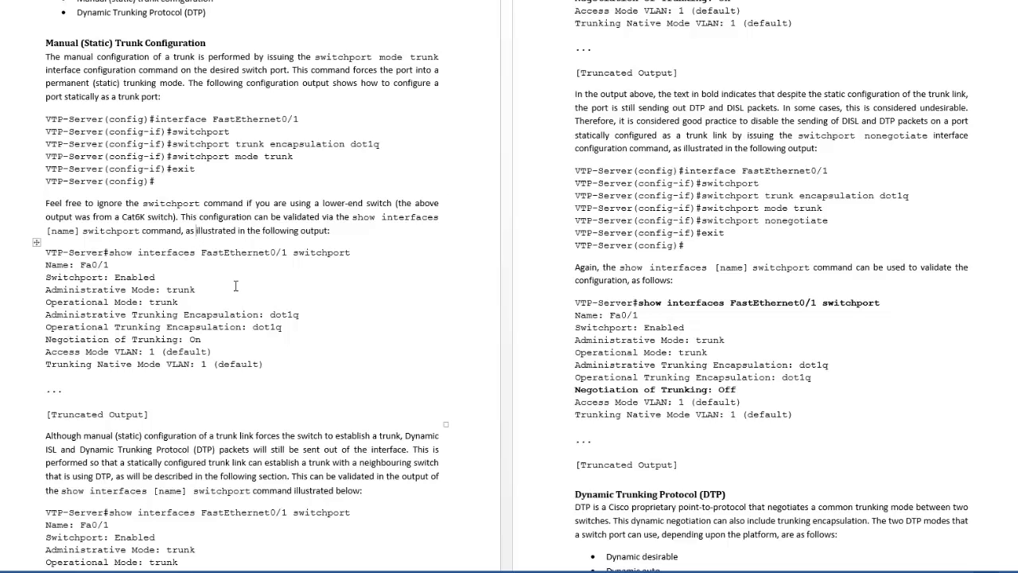
pyautogui.scroll(-5, 191, 310)
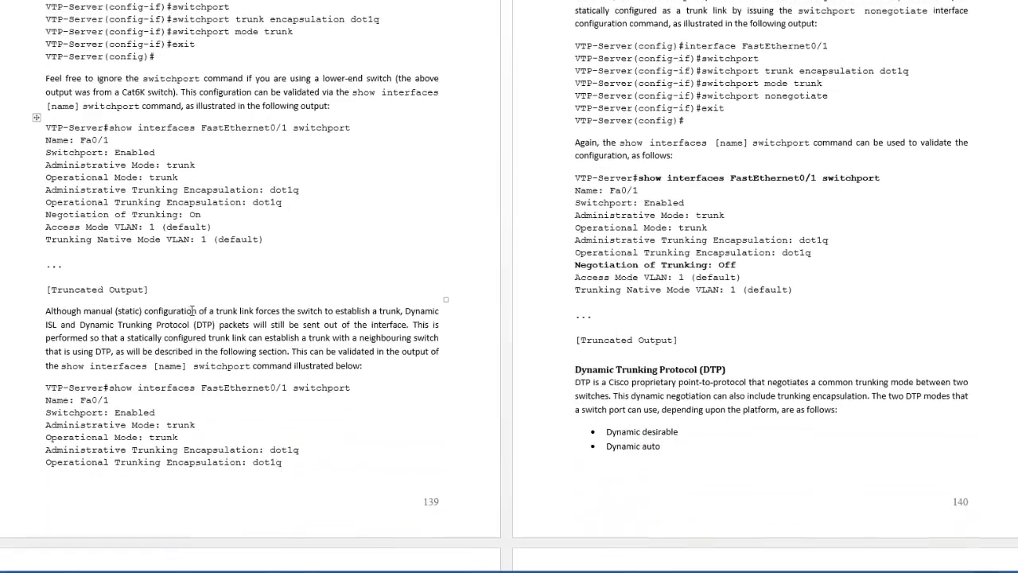
pyautogui.scroll(-5, 191, 310)
pyautogui.scroll(-3, 191, 310)
pyautogui.scroll(-3, 191, 310)
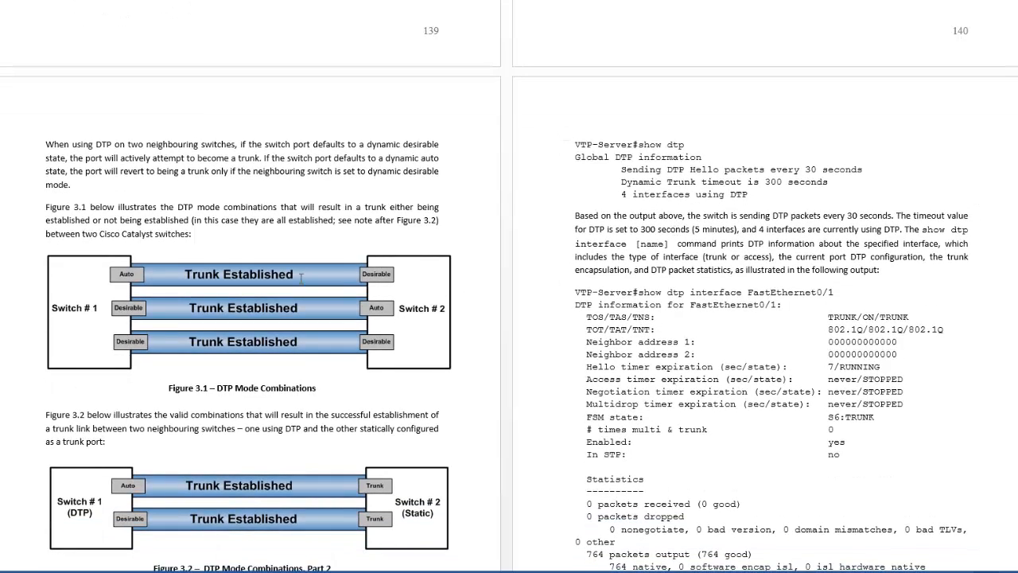
pyautogui.scroll(-2, 301, 277)
pyautogui.scroll(-1, 301, 277)
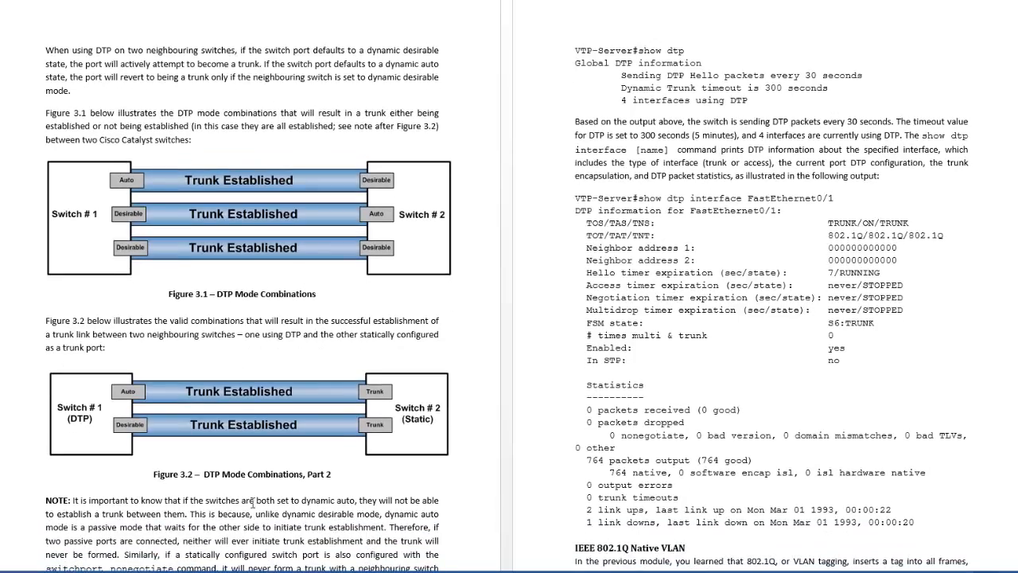
pyautogui.scroll(5, 253, 502)
pyautogui.scroll(-5, 253, 503)
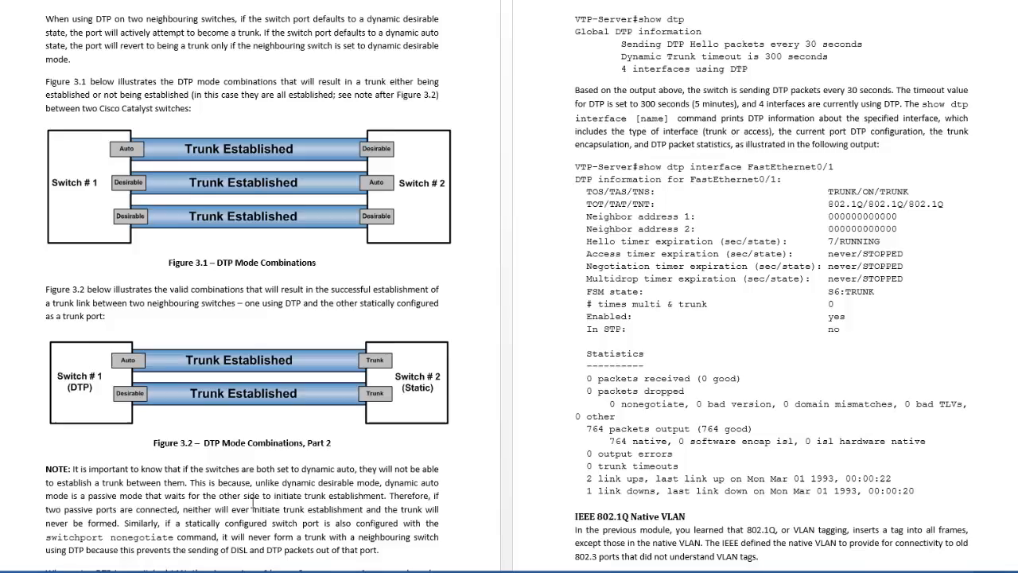
pyautogui.scroll(-4, 253, 503)
pyautogui.scroll(-3, 253, 503)
pyautogui.scroll(-3, 253, 503)
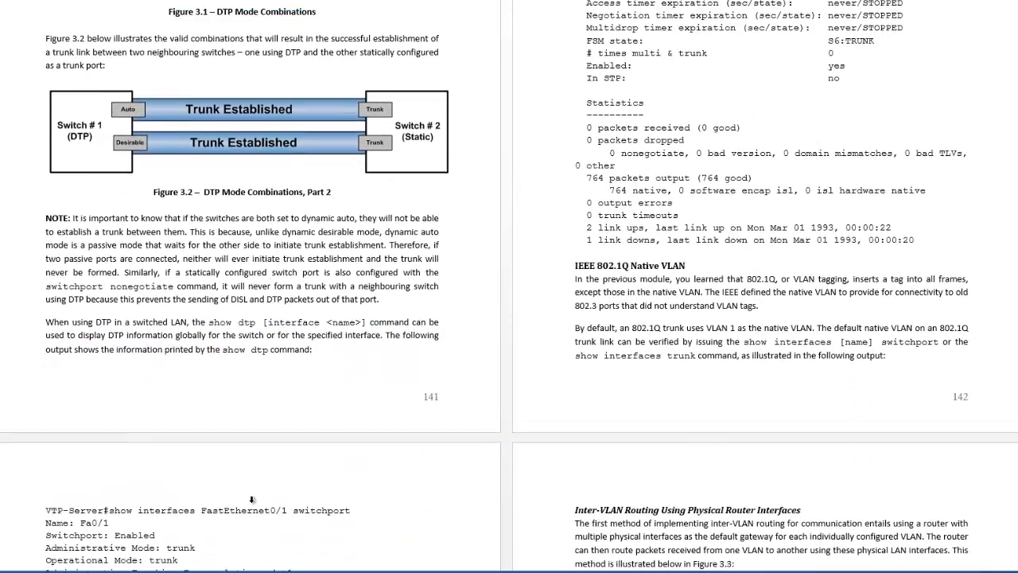
pyautogui.scroll(-2, 253, 502)
pyautogui.scroll(-2, 252, 502)
pyautogui.scroll(-2, 252, 502)
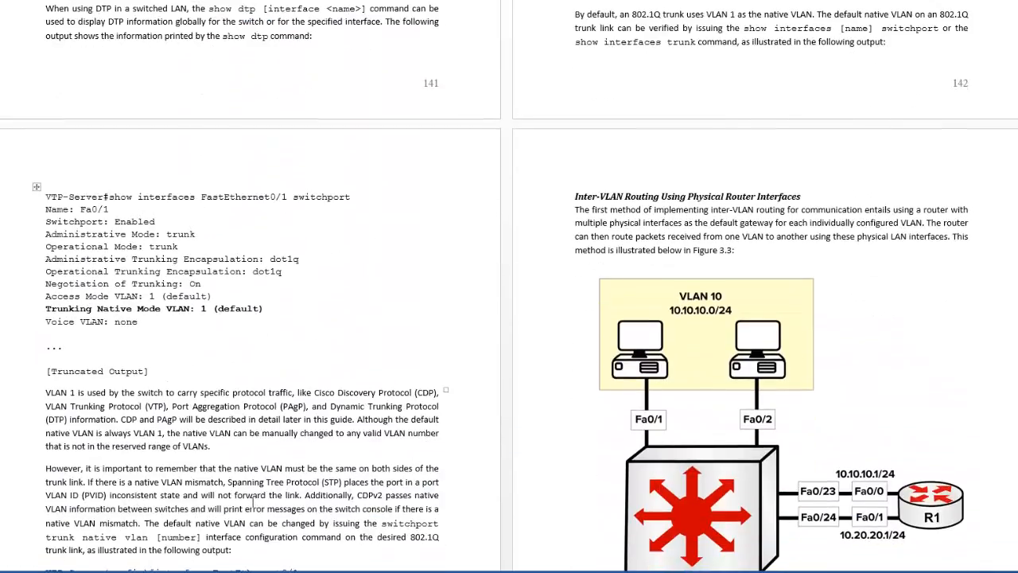
pyautogui.scroll(-1, 252, 502)
pyautogui.scroll(-1, 253, 502)
pyautogui.scroll(-1, 253, 502)
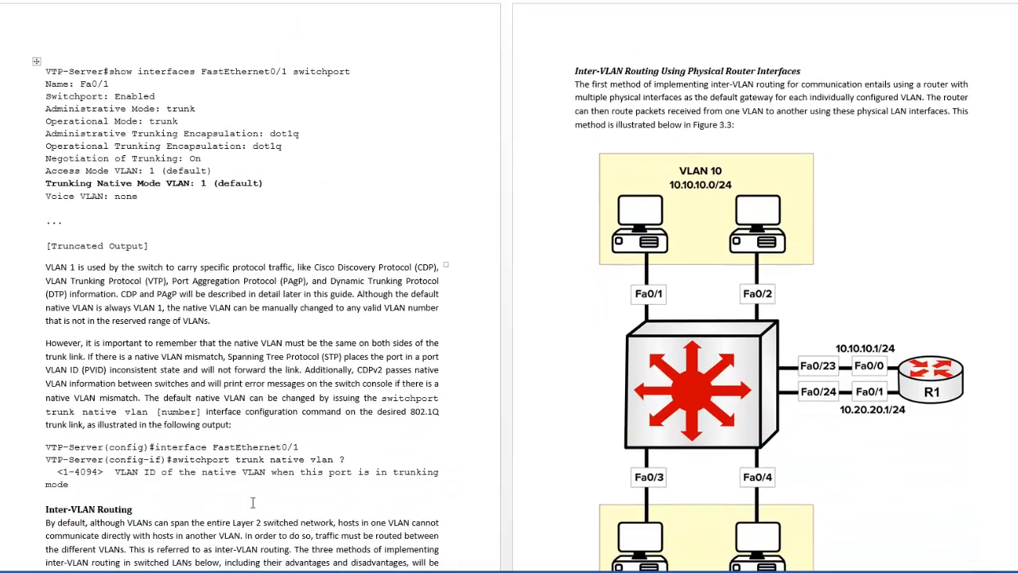
pyautogui.scroll(-2, 253, 503)
pyautogui.scroll(-1, 253, 503)
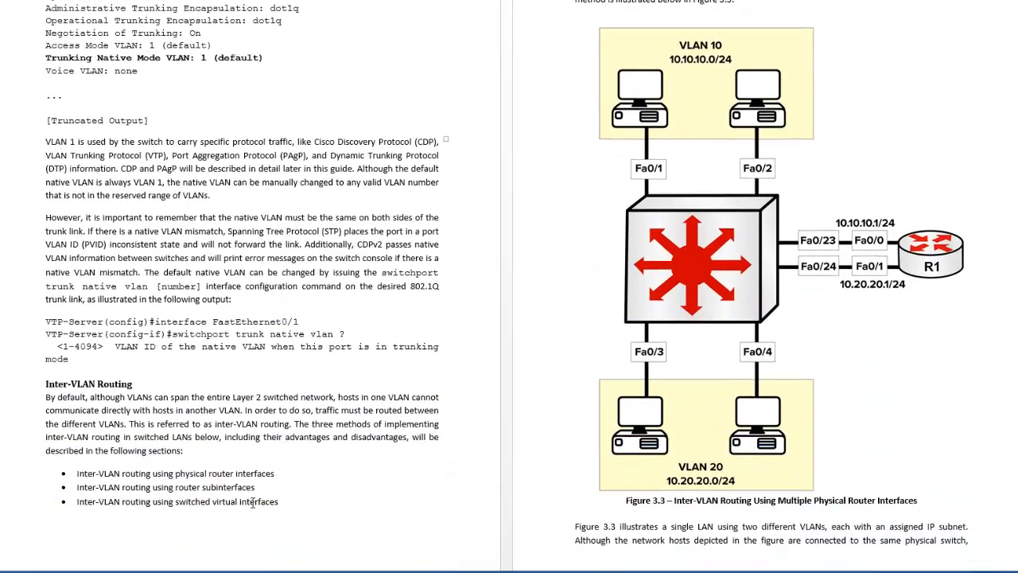
pyautogui.scroll(-3, 253, 503)
pyautogui.scroll(-3, 253, 503)
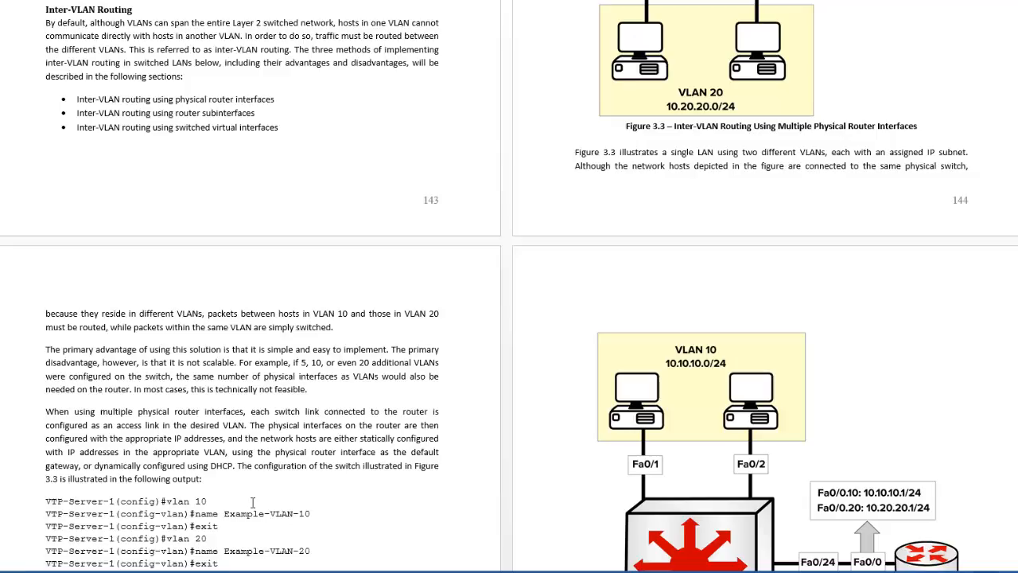
pyautogui.scroll(-3, 253, 503)
pyautogui.scroll(-2, 253, 503)
pyautogui.scroll(-3, 252, 502)
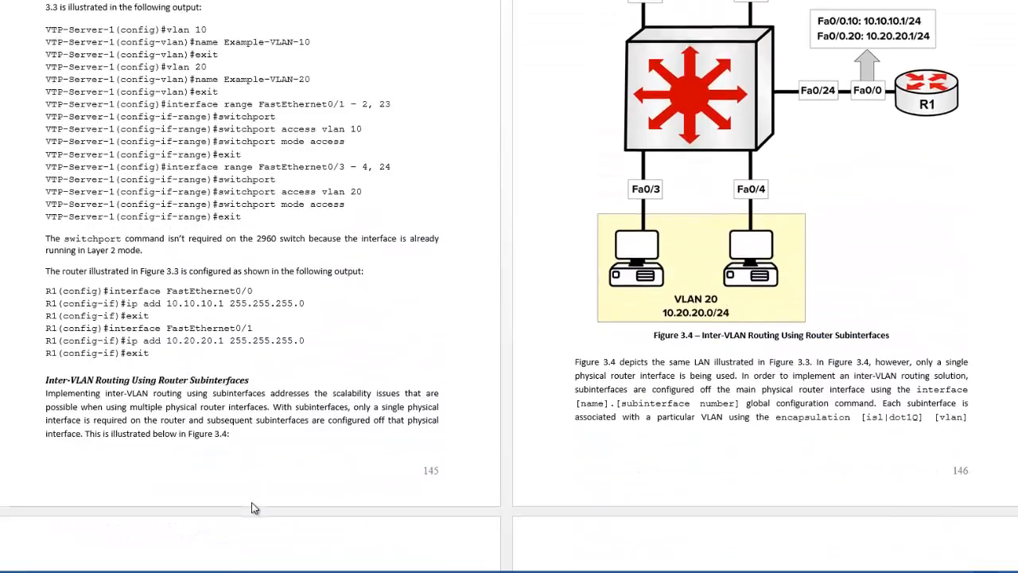
pyautogui.scroll(-3, 251, 503)
pyautogui.scroll(3, 251, 502)
pyautogui.scroll(2, 251, 503)
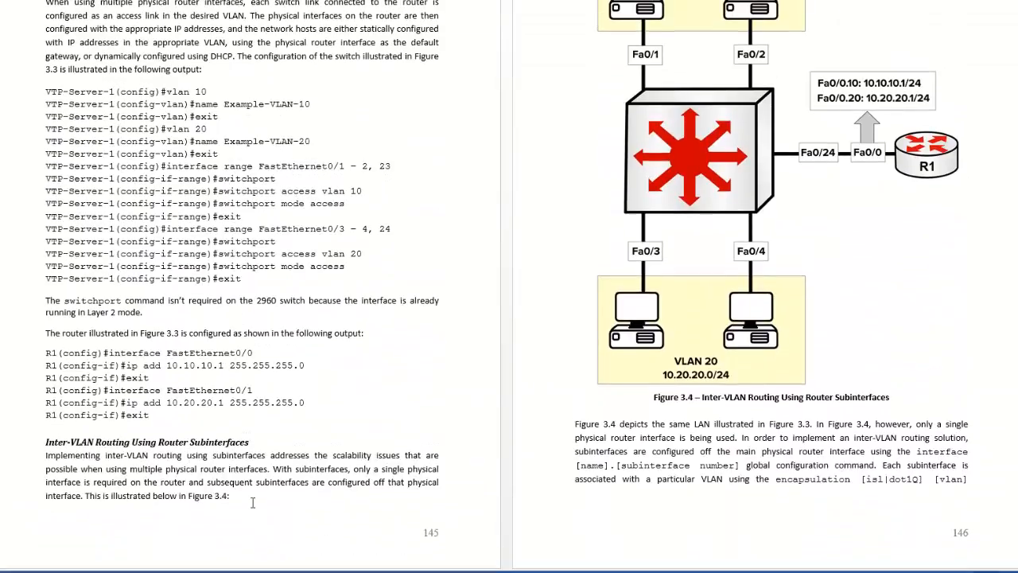
pyautogui.scroll(3, 253, 502)
pyautogui.scroll(4, 253, 503)
pyautogui.scroll(1, 253, 502)
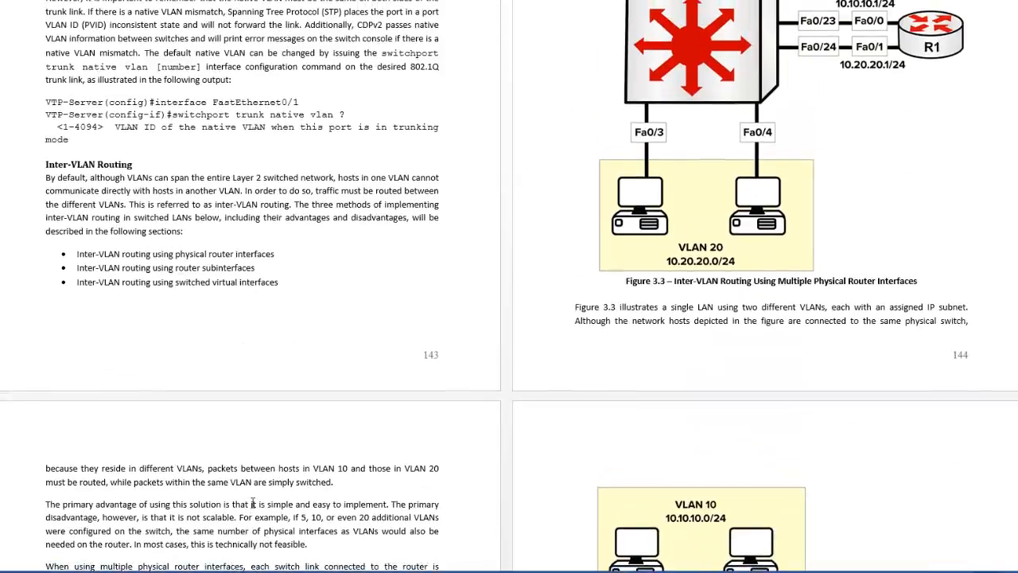
pyautogui.scroll(1, 253, 503)
pyautogui.scroll(-4, 253, 503)
pyautogui.scroll(-4, 253, 502)
pyautogui.scroll(-4, 253, 503)
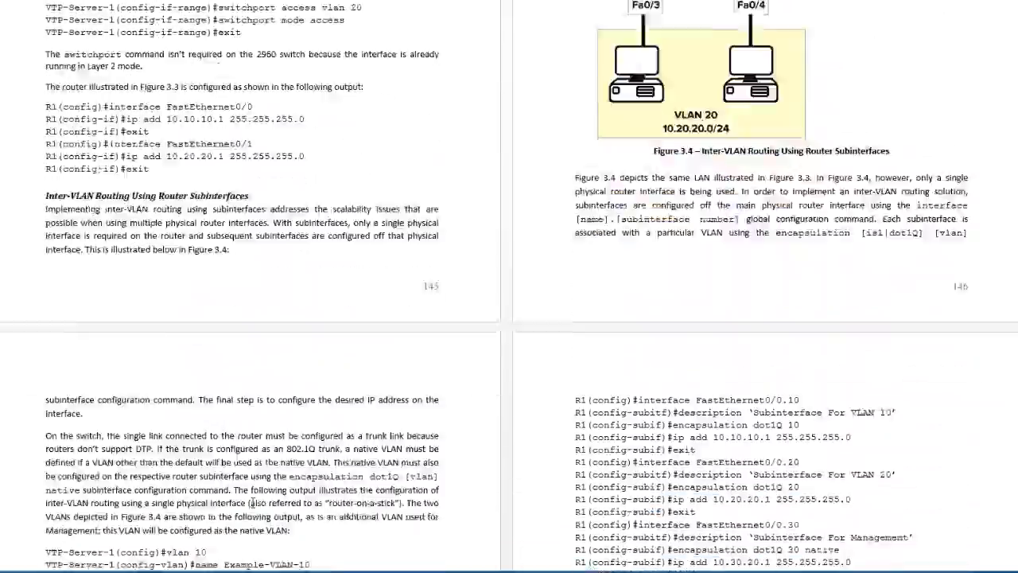
pyautogui.scroll(-4, 253, 503)
pyautogui.scroll(-4, 253, 502)
pyautogui.scroll(-3, 253, 503)
pyautogui.scroll(-3, 253, 503)
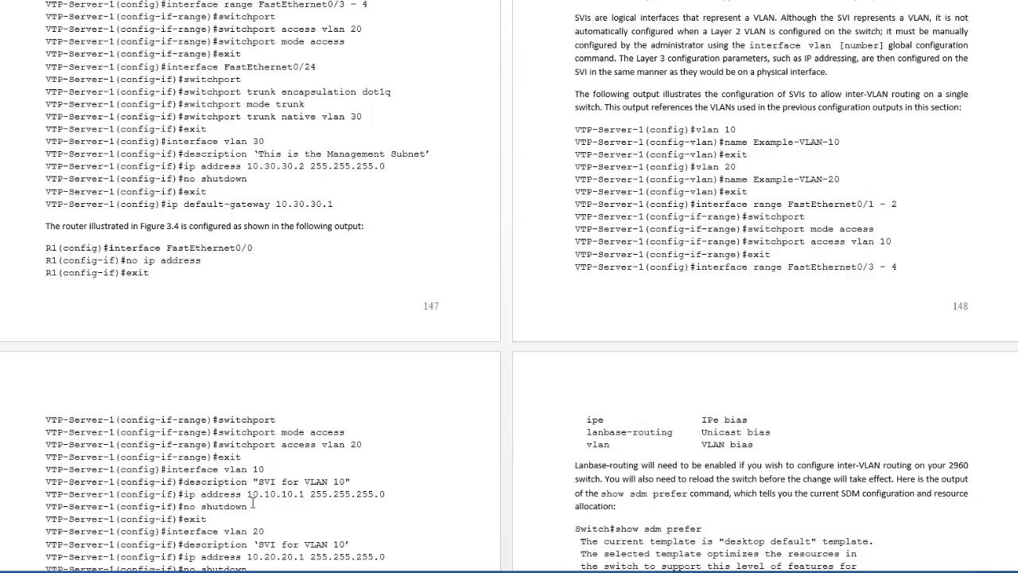
pyautogui.scroll(-2, 253, 502)
pyautogui.scroll(-5, 253, 502)
pyautogui.scroll(-3, 253, 503)
pyautogui.scroll(-2, 253, 502)
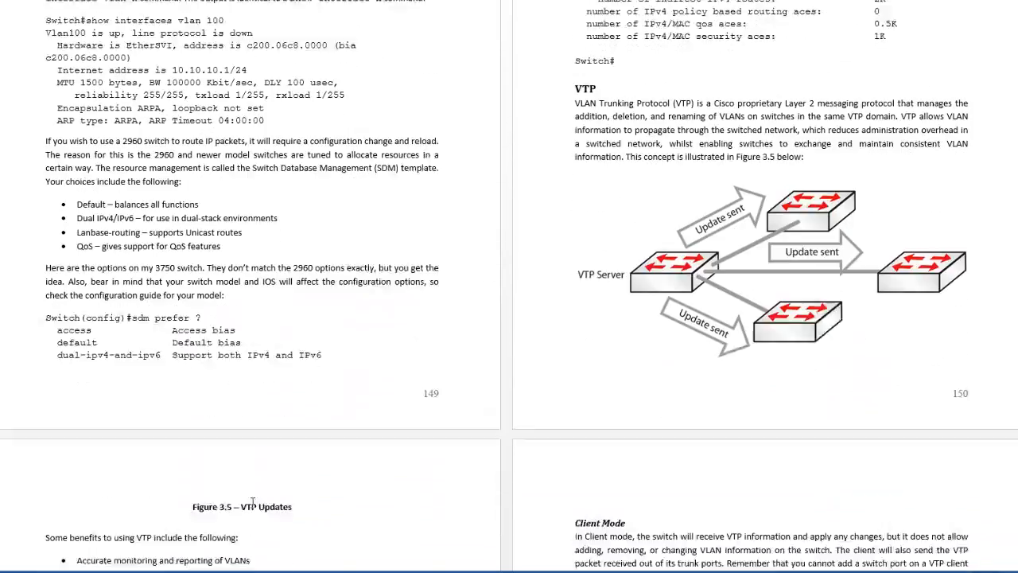
pyautogui.scroll(-2, 252, 502)
pyautogui.scroll(-3, 253, 502)
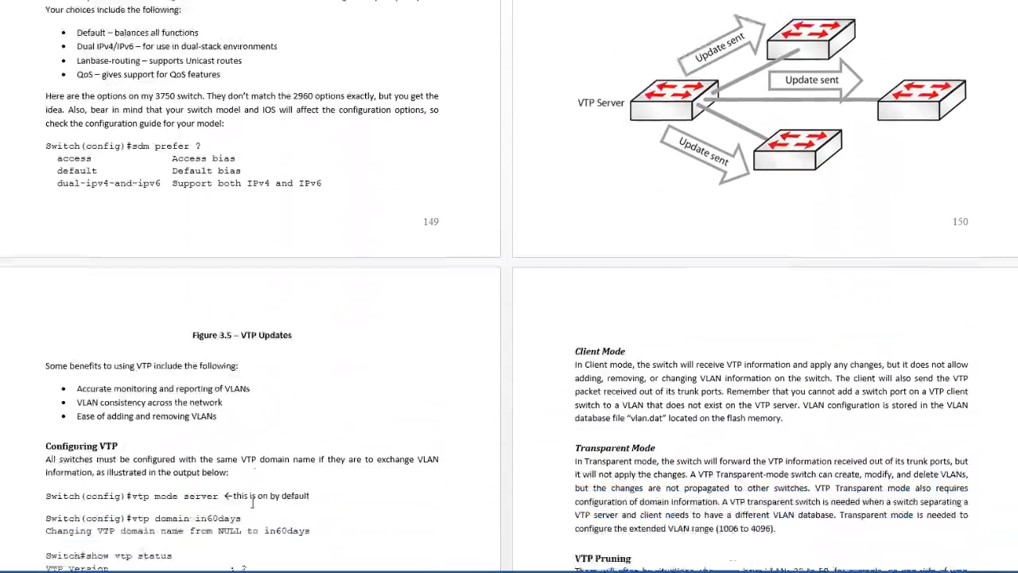
pyautogui.scroll(-2, 253, 502)
pyautogui.scroll(1, 252, 502)
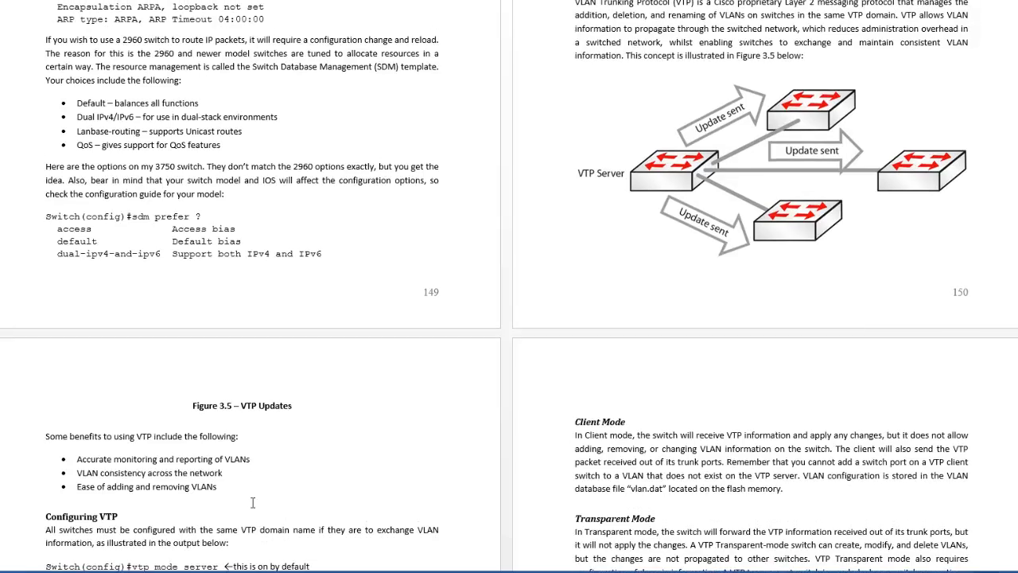
pyautogui.scroll(-4, 252, 502)
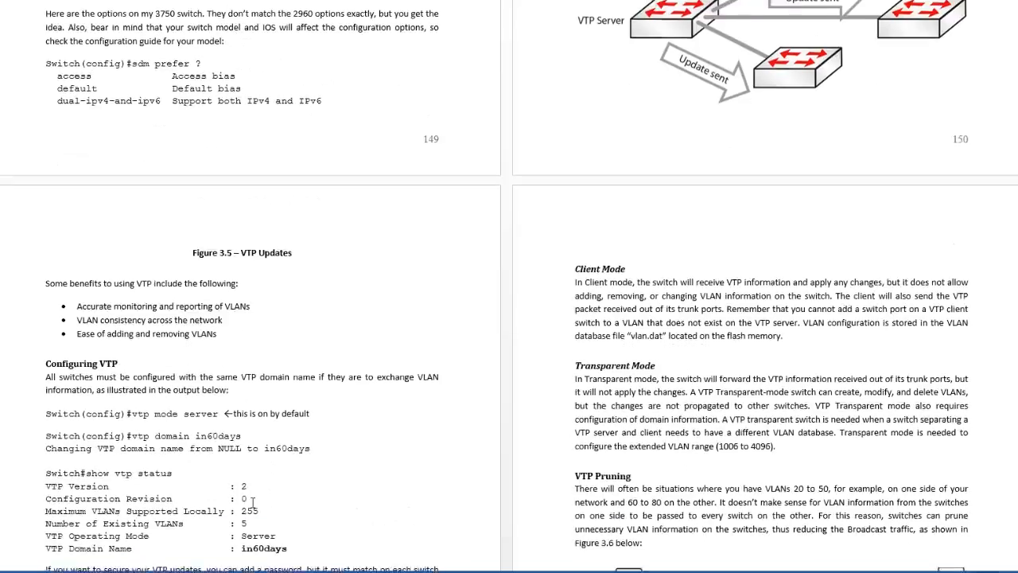
pyautogui.scroll(-4, 252, 502)
pyautogui.scroll(-3, 252, 502)
pyautogui.scroll(-3, 252, 502)
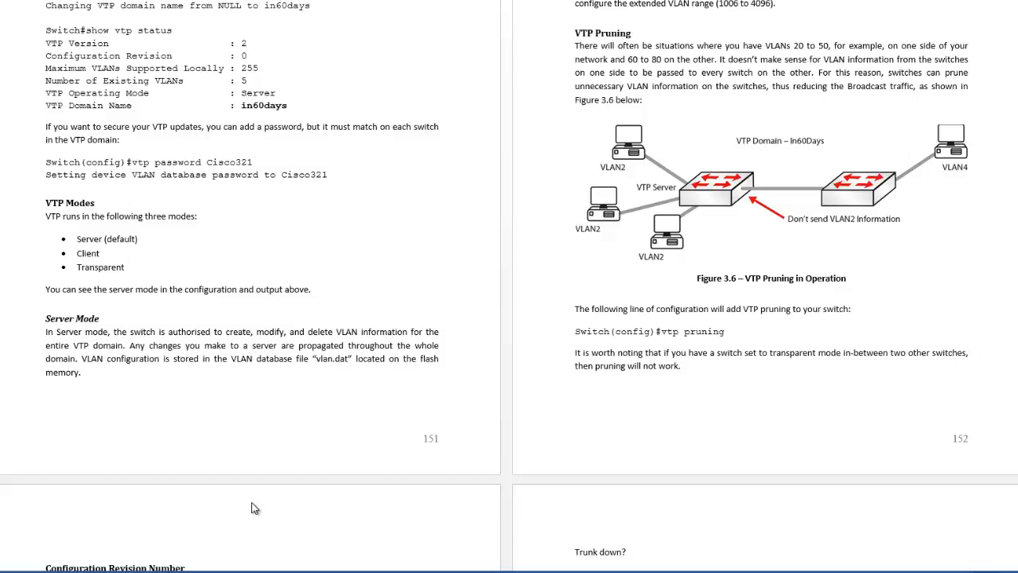
pyautogui.scroll(1, 252, 502)
pyautogui.scroll(-4, 252, 506)
pyautogui.scroll(-4, 252, 506)
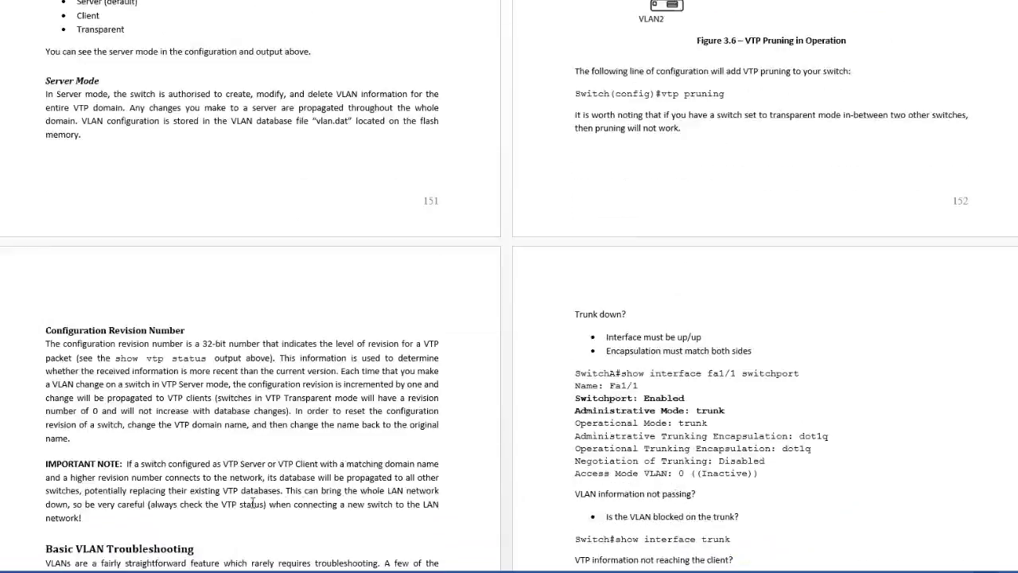
pyautogui.scroll(-3, 252, 506)
pyautogui.scroll(-3, 253, 506)
pyautogui.scroll(-2, 252, 502)
pyautogui.scroll(-2, 252, 502)
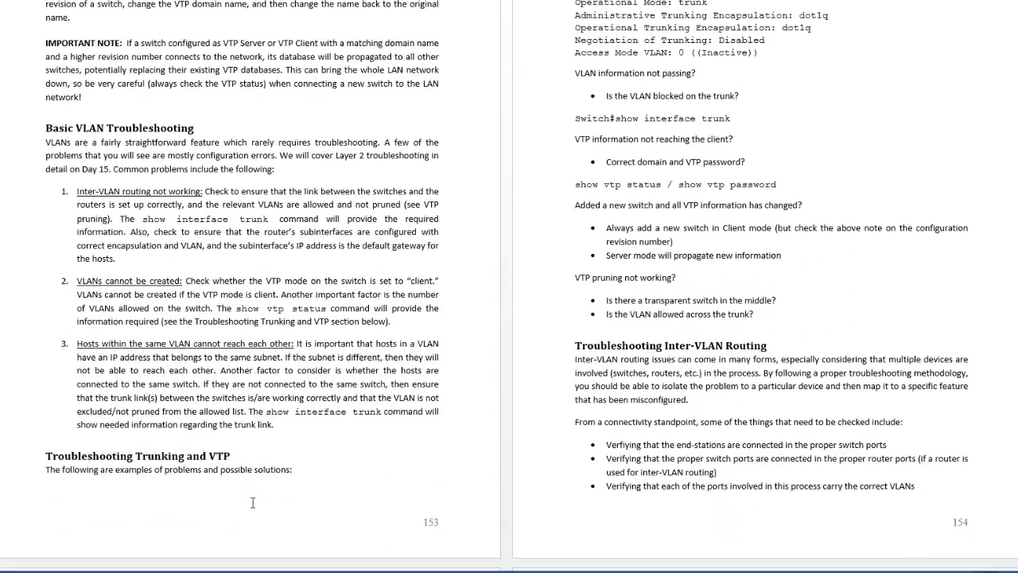
pyautogui.scroll(-4, 252, 502)
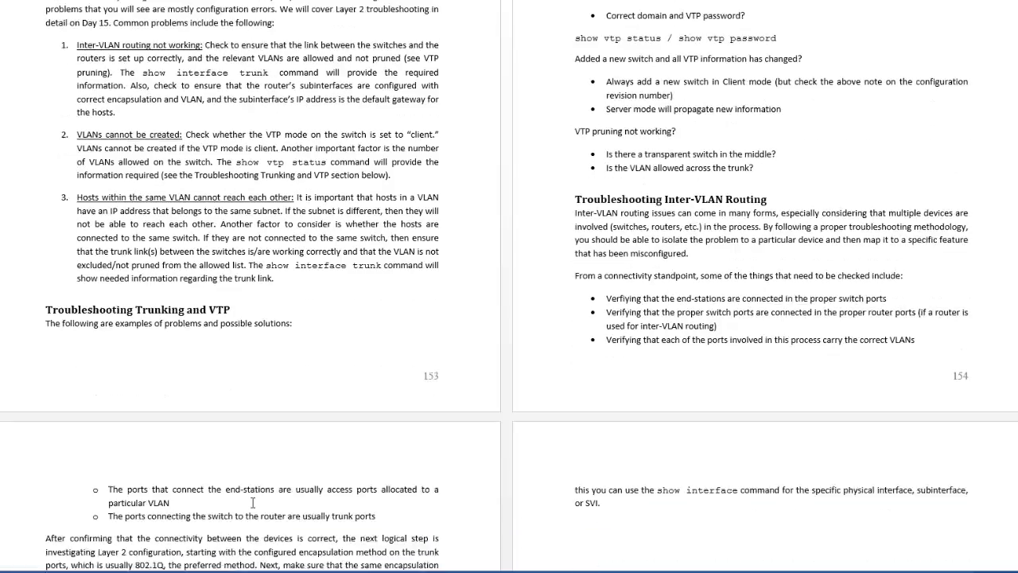
pyautogui.scroll(-2, 253, 502)
pyautogui.scroll(-3, 252, 502)
pyautogui.scroll(-3, 252, 502)
pyautogui.scroll(-2, 252, 502)
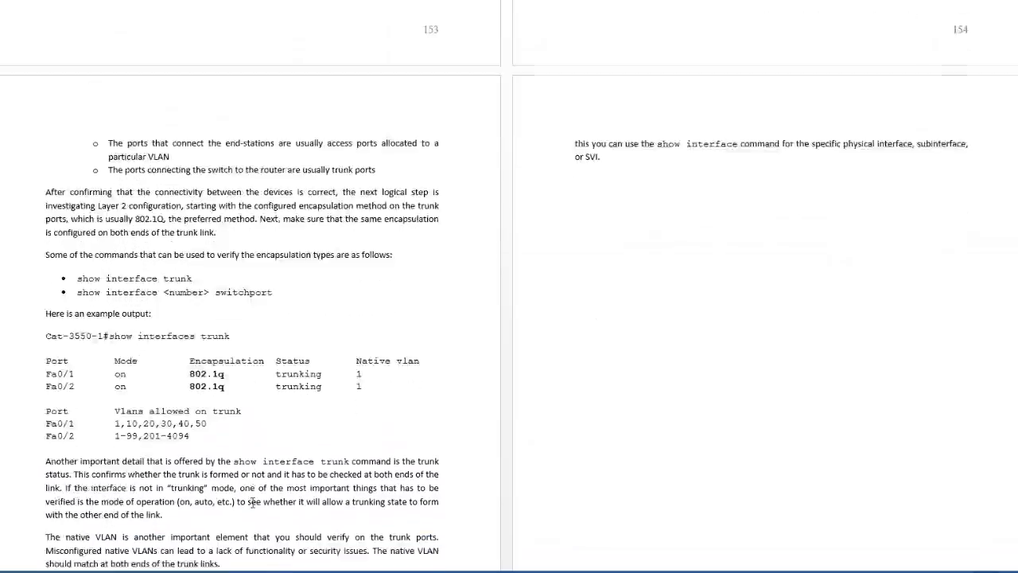
pyautogui.scroll(-2, 252, 502)
pyautogui.scroll(-2, 252, 502)
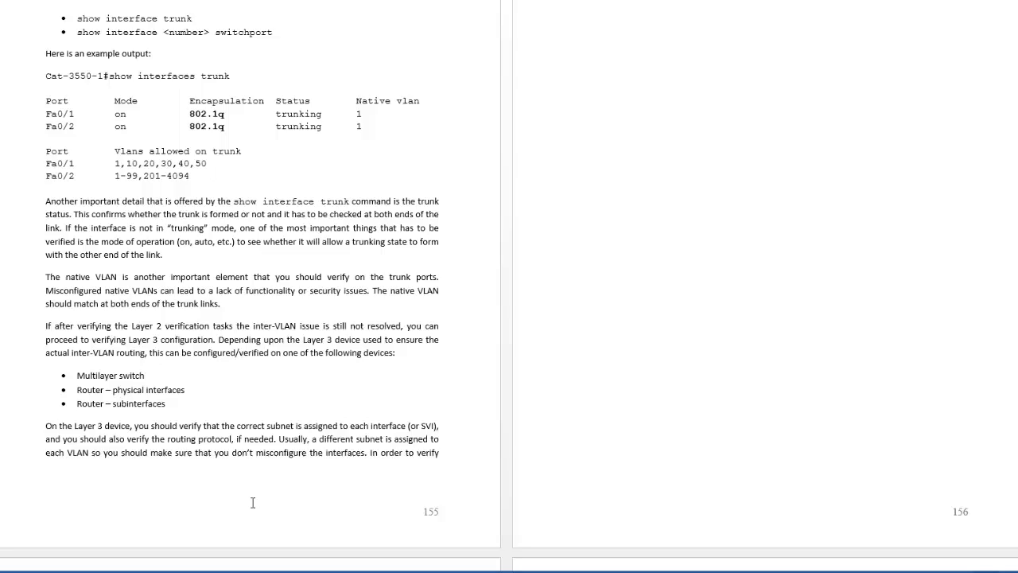
pyautogui.scroll(-2, 252, 502)
pyautogui.scroll(-2, 252, 501)
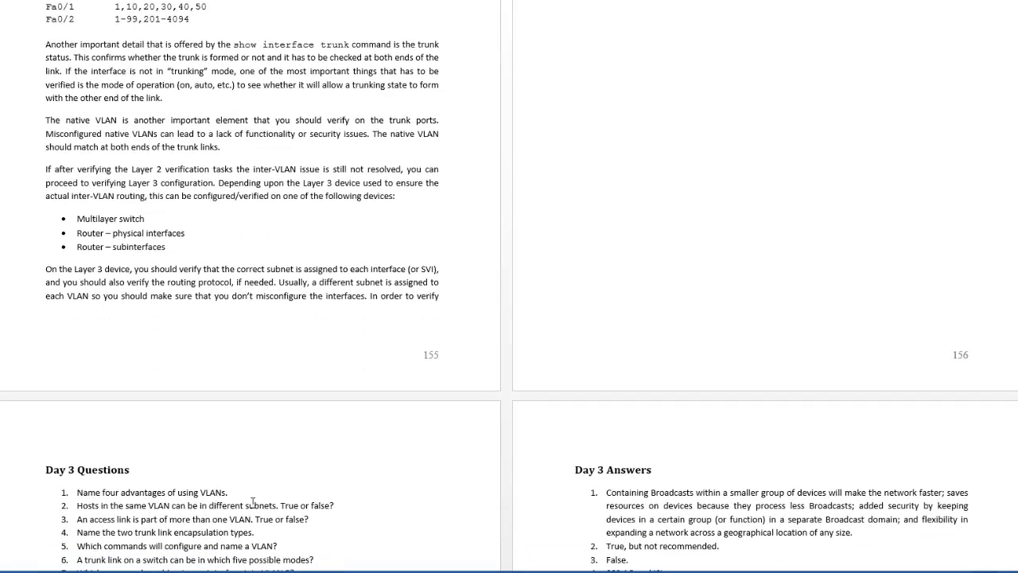
pyautogui.scroll(-2, 252, 502)
pyautogui.scroll(-1, 253, 502)
pyautogui.scroll(-1, 253, 502)
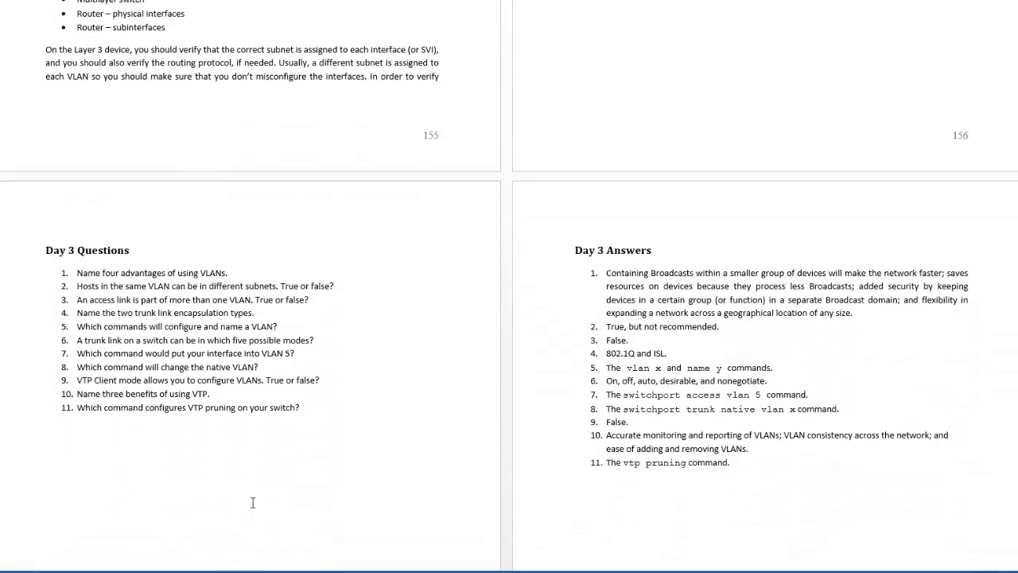
pyautogui.scroll(-1, 252, 502)
pyautogui.scroll(-1, 252, 502)
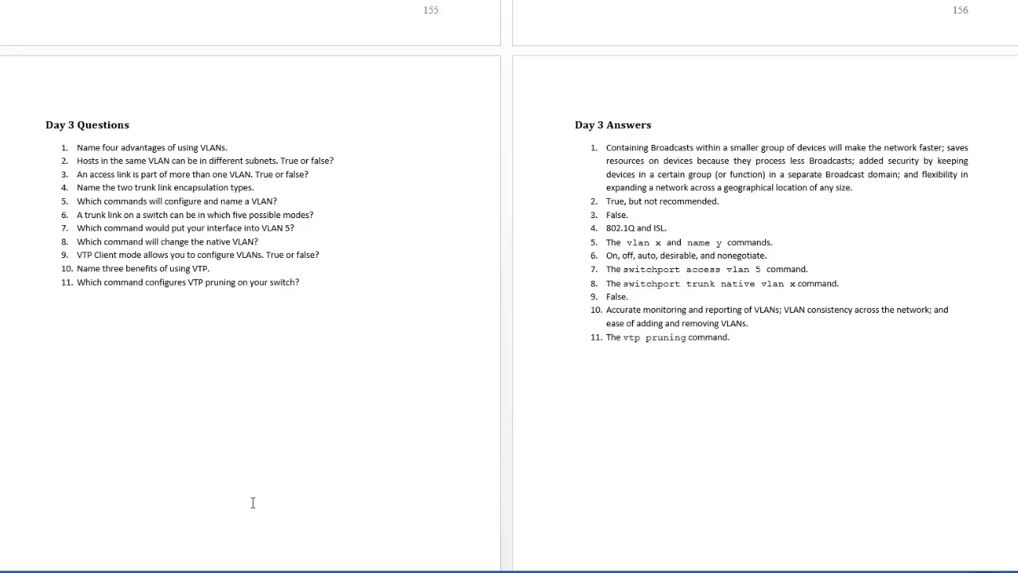
pyautogui.scroll(-2, 252, 502)
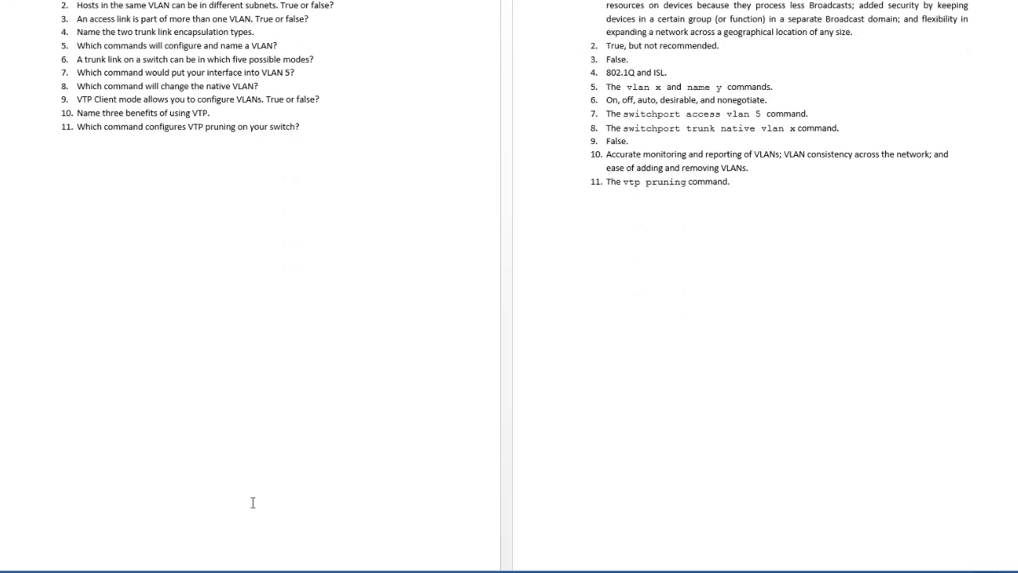
pyautogui.scroll(-3, 252, 502)
pyautogui.scroll(-2, 252, 502)
pyautogui.scroll(-1, 252, 501)
pyautogui.scroll(-3, 252, 502)
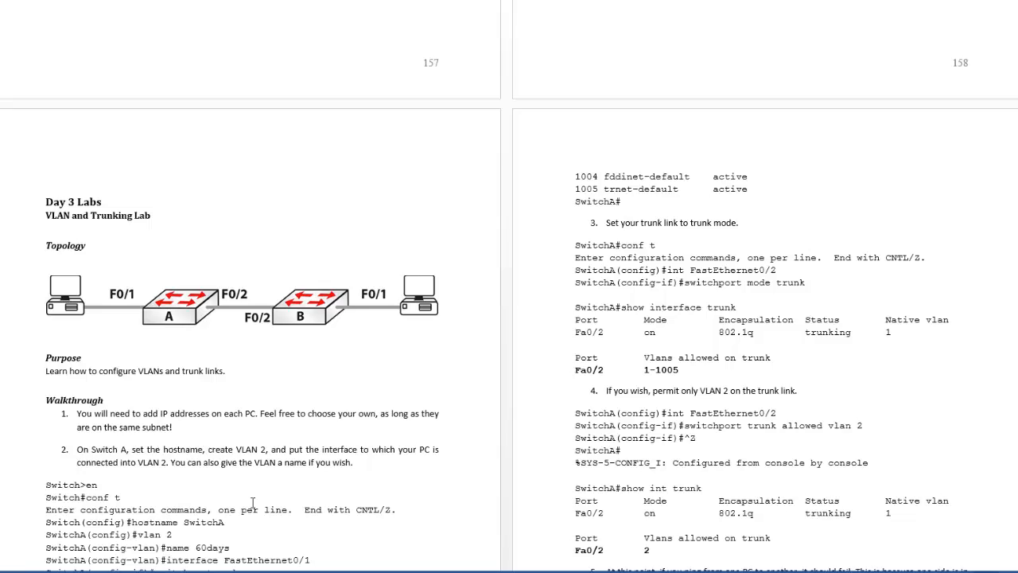
pyautogui.scroll(-1, 252, 502)
pyautogui.scroll(-1, 252, 502)
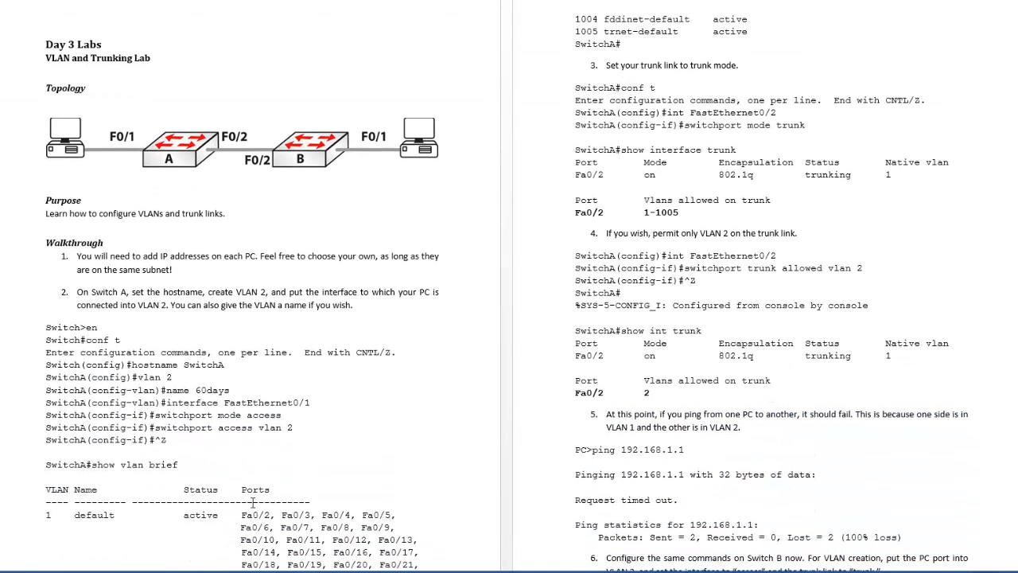
pyautogui.scroll(-2, 252, 501)
pyautogui.scroll(-3, 253, 502)
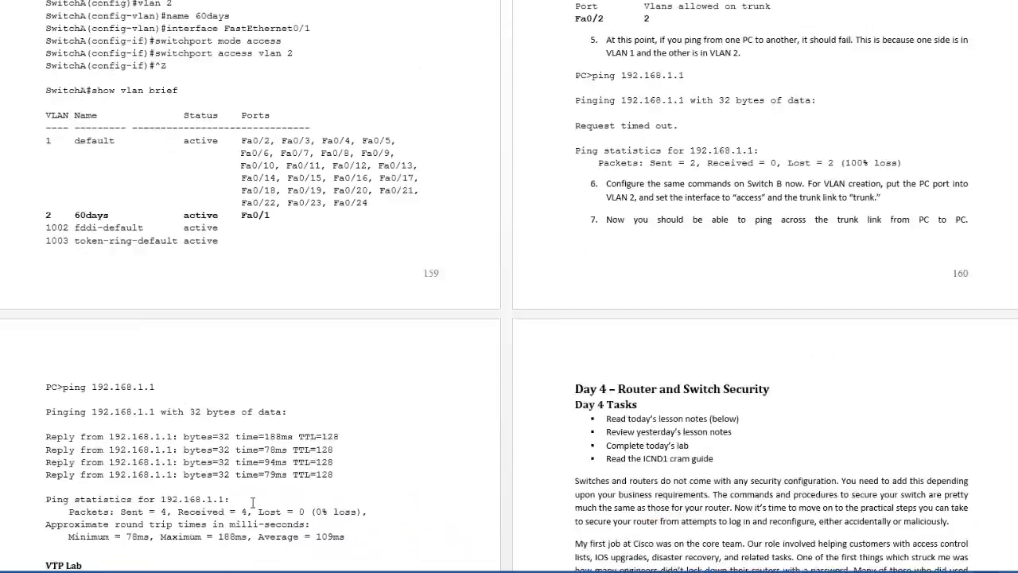
pyautogui.scroll(-2, 253, 502)
pyautogui.scroll(-2, 252, 501)
pyautogui.scroll(1, 252, 500)
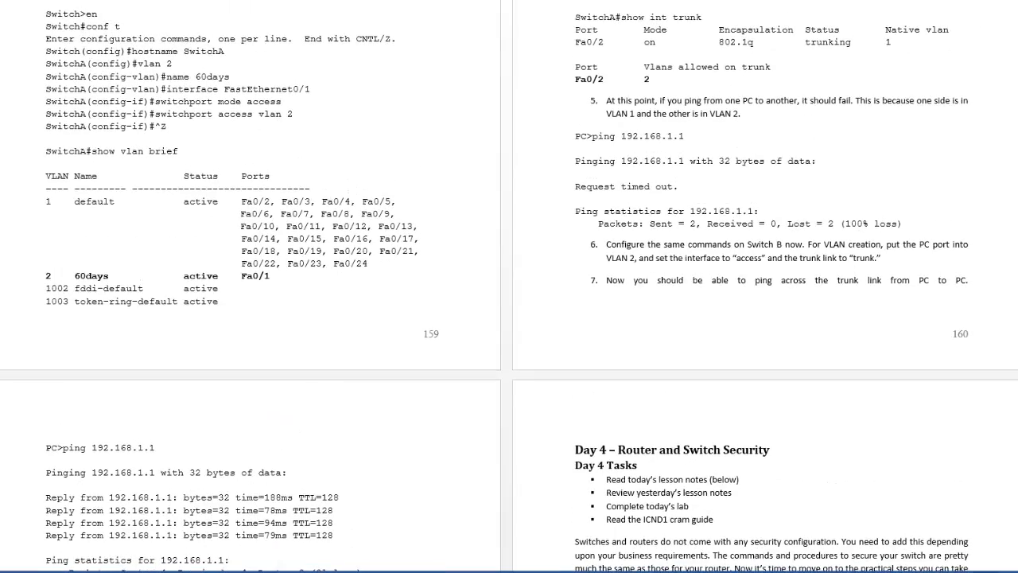